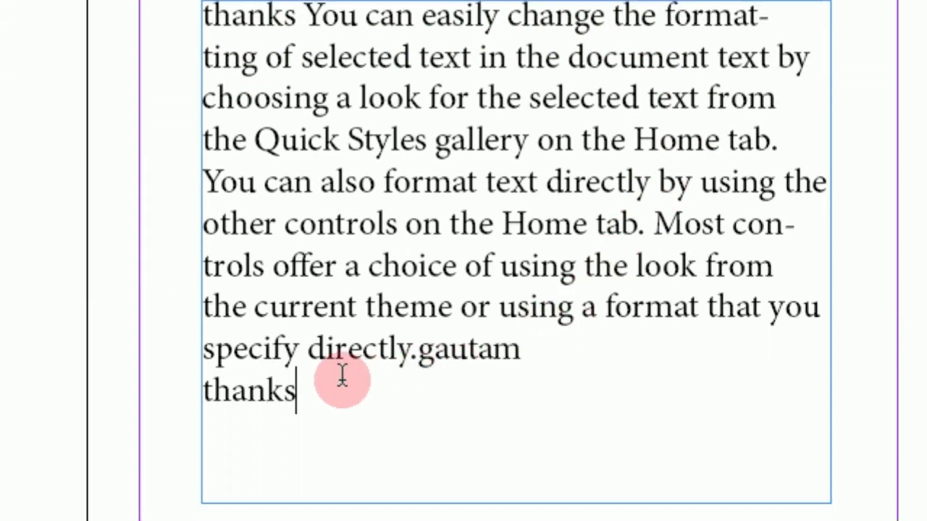
Step: Select the words "Home tab" before "Most controls" in the text and display the document's bookmarks
{"action": "scroll", "coordinate": [268, 118], "scroll_direction": "up", "scroll_amount": 2}
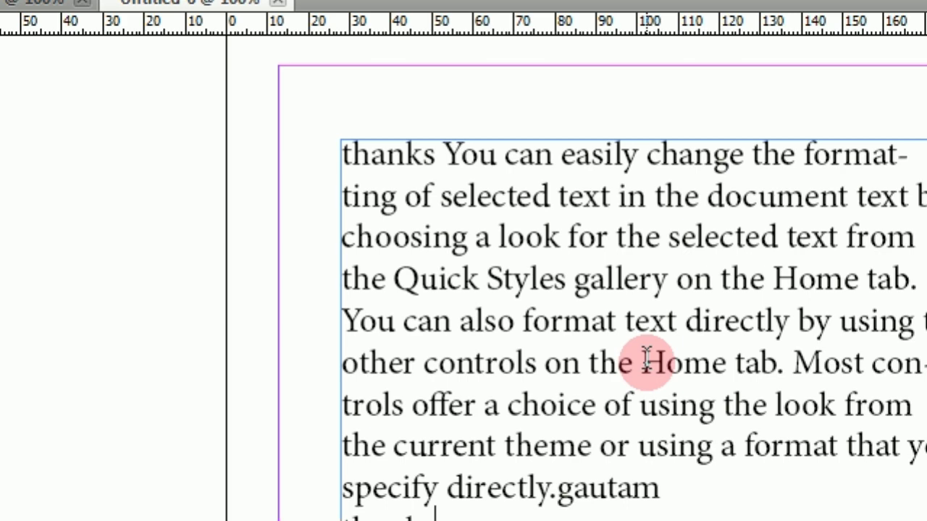
{"action": "double_click", "coordinate": [646, 360]}
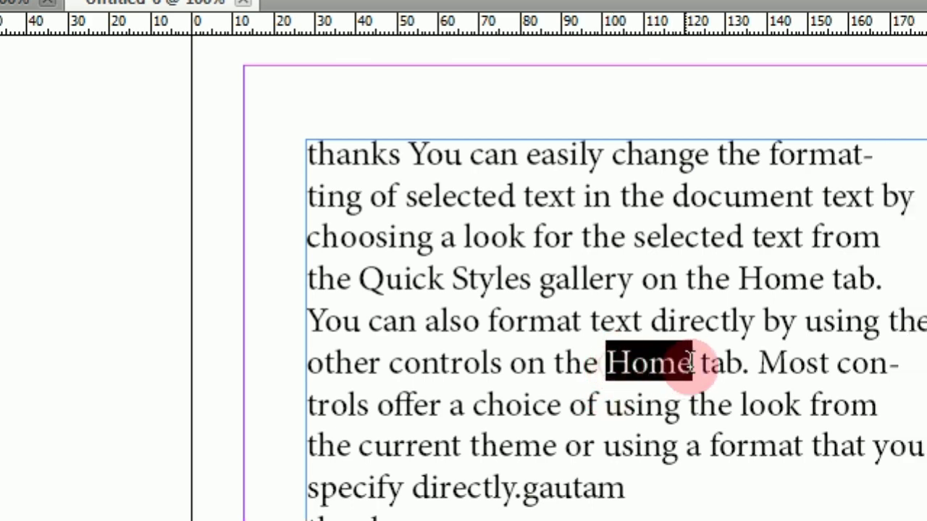
{"action": "left_click_drag", "start_coordinate": [689, 359], "coordinate": [741, 360]}
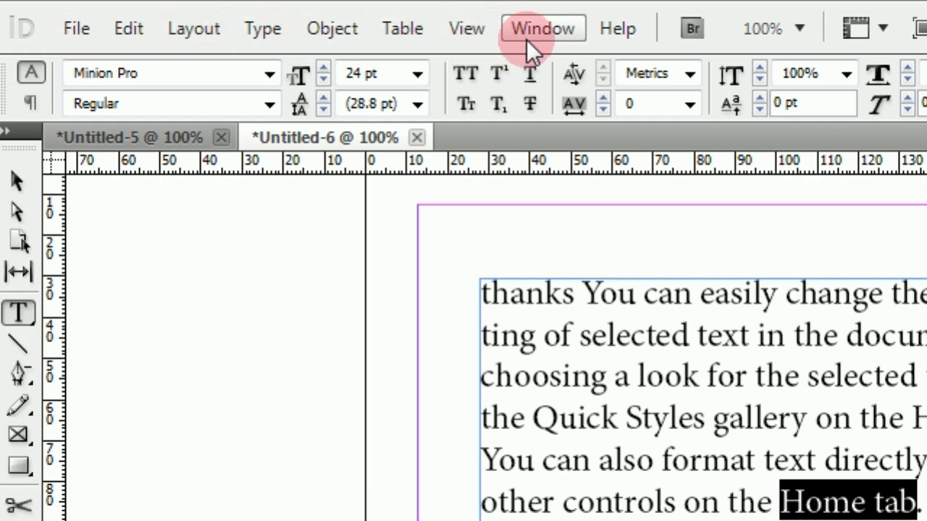
{"action": "left_click", "coordinate": [543, 28]}
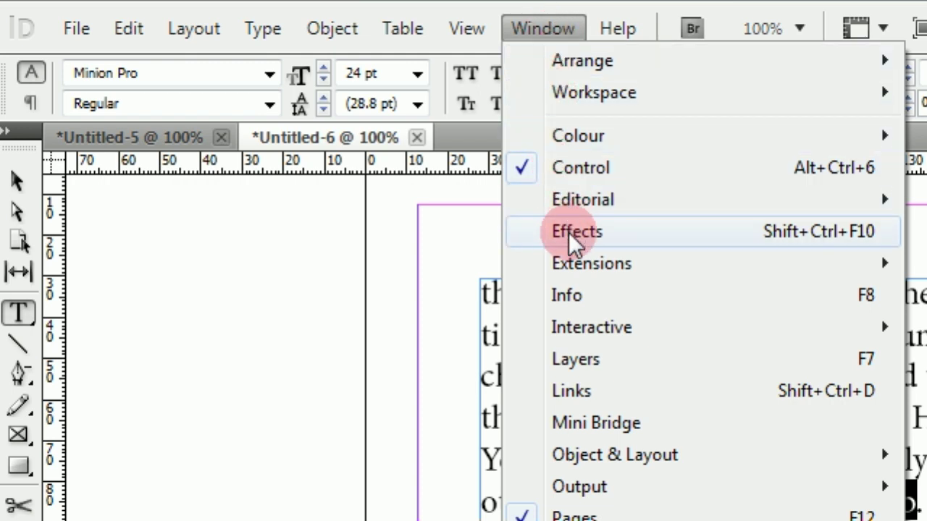
{"action": "mouse_move", "coordinate": [579, 333]}
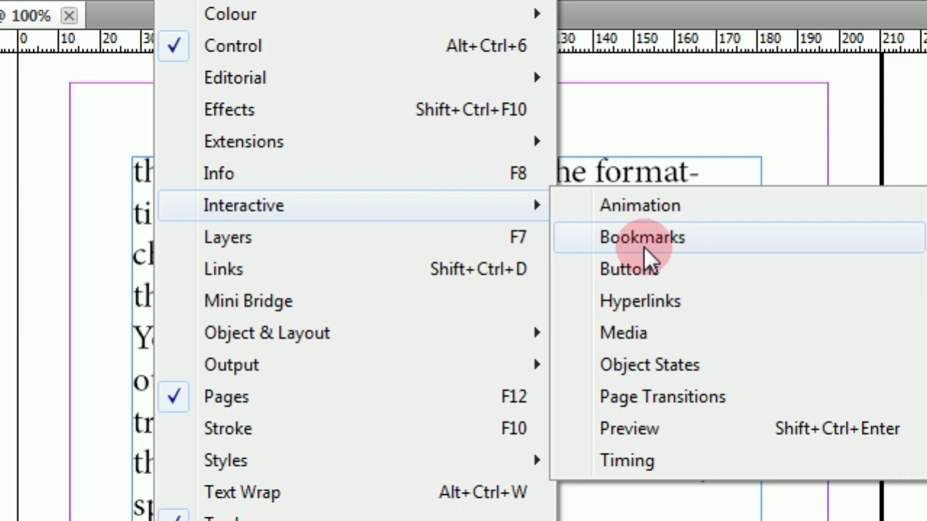
{"action": "left_click", "coordinate": [671, 241]}
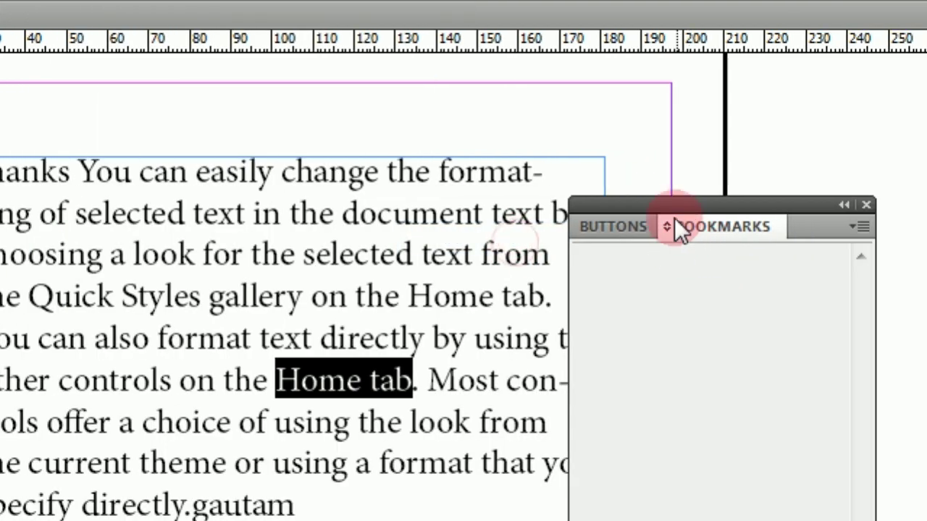
{"action": "left_click_drag", "start_coordinate": [674, 217], "coordinate": [623, 124]}
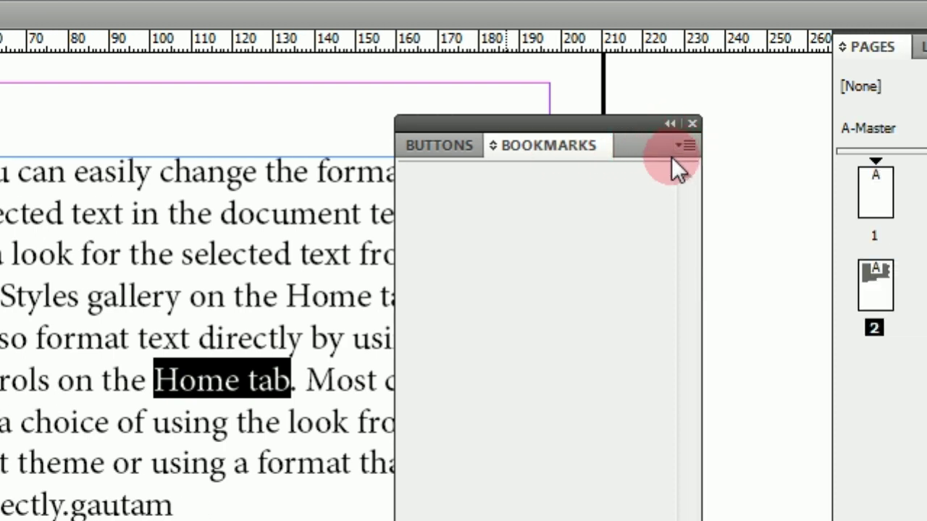
Step: Create a bookmark from the selected words "Home tab" and keep the suggested name
{"action": "left_click", "coordinate": [683, 149]}
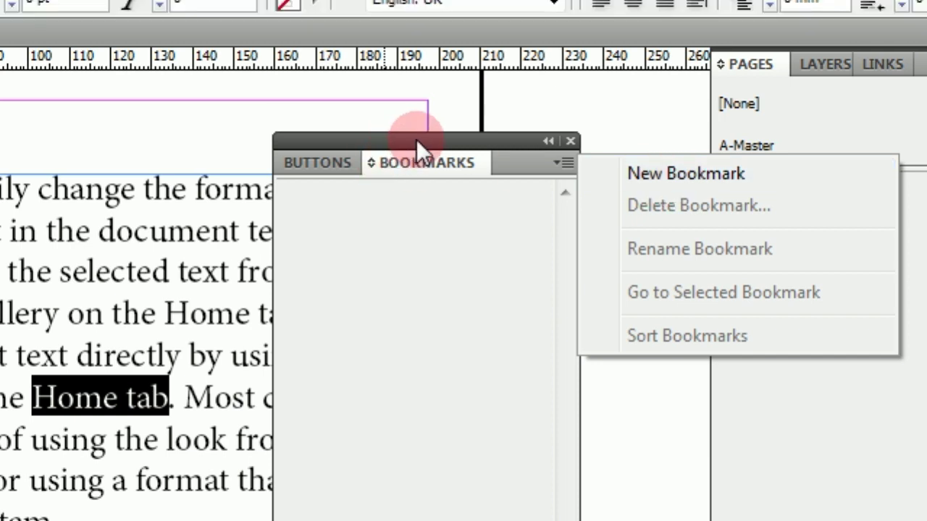
{"action": "left_click", "coordinate": [414, 118]}
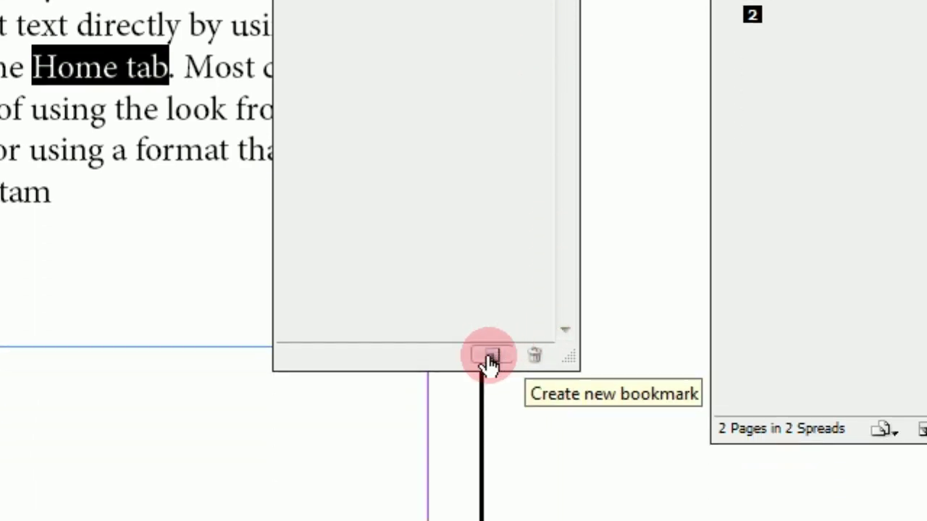
{"action": "left_click", "coordinate": [490, 356]}
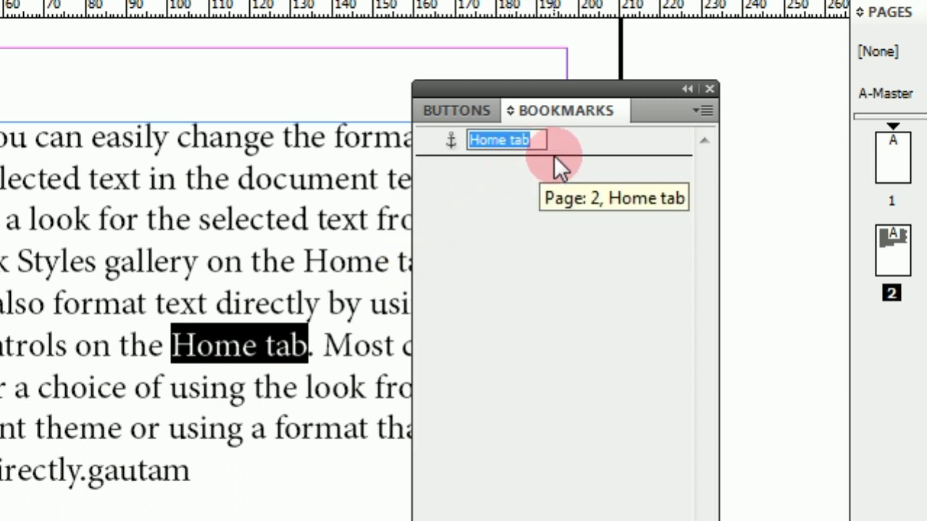
{"action": "left_click", "coordinate": [490, 207]}
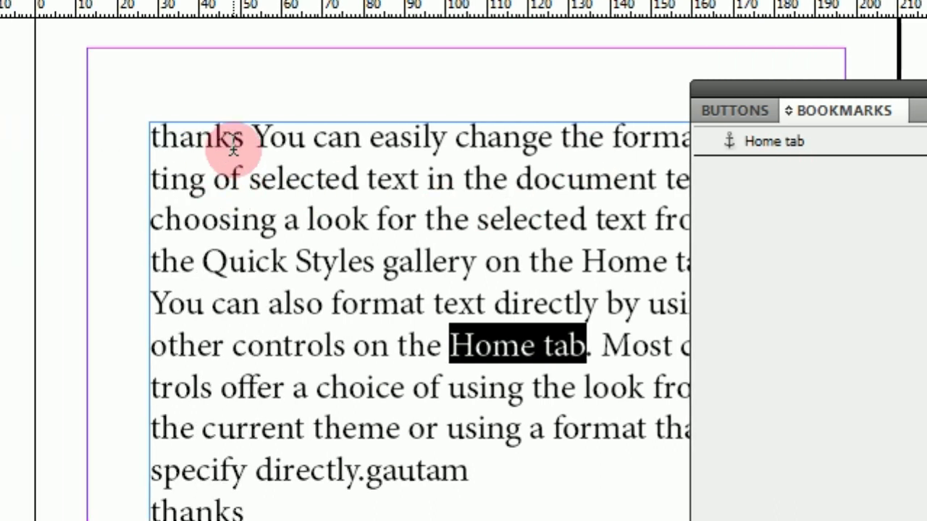
Step: Create a bookmark from the word "thanks" at the start of the text, keeping the suggested name
{"action": "double_click", "coordinate": [239, 141]}
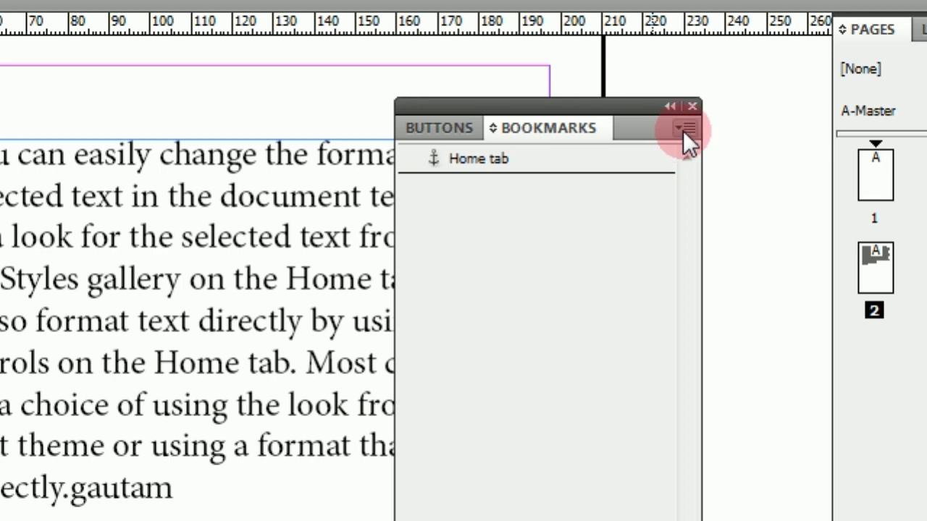
{"action": "left_click", "coordinate": [682, 130]}
{"action": "left_click", "coordinate": [753, 138]}
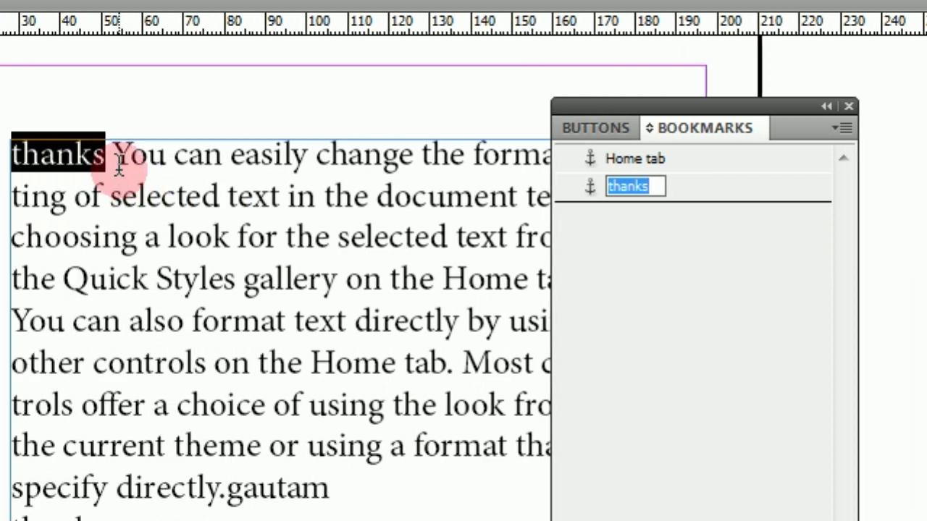
{"action": "left_click", "coordinate": [190, 156]}
{"action": "left_click", "coordinate": [303, 160]}
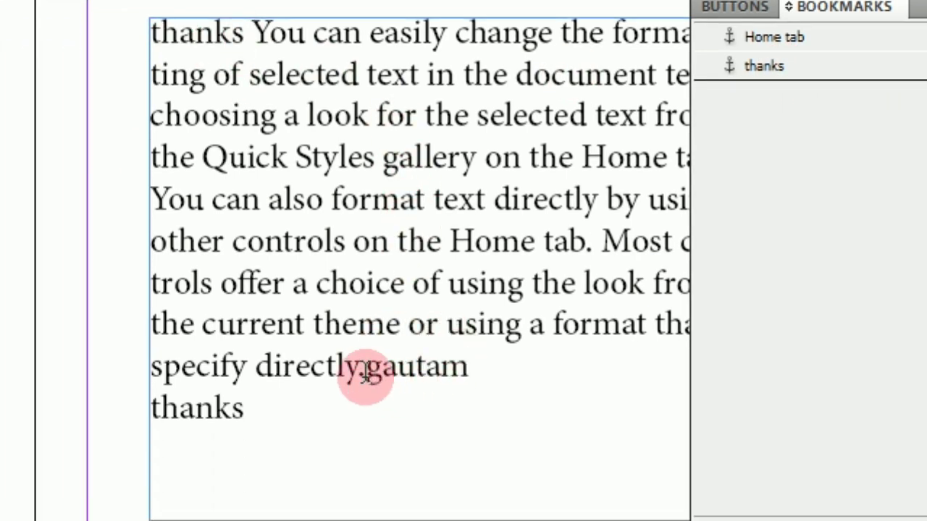
Step: Create a bookmark from the name that follows "specify directly." in the text and close the bookmarks list
{"action": "left_click_drag", "start_coordinate": [365, 370], "coordinate": [469, 375]}
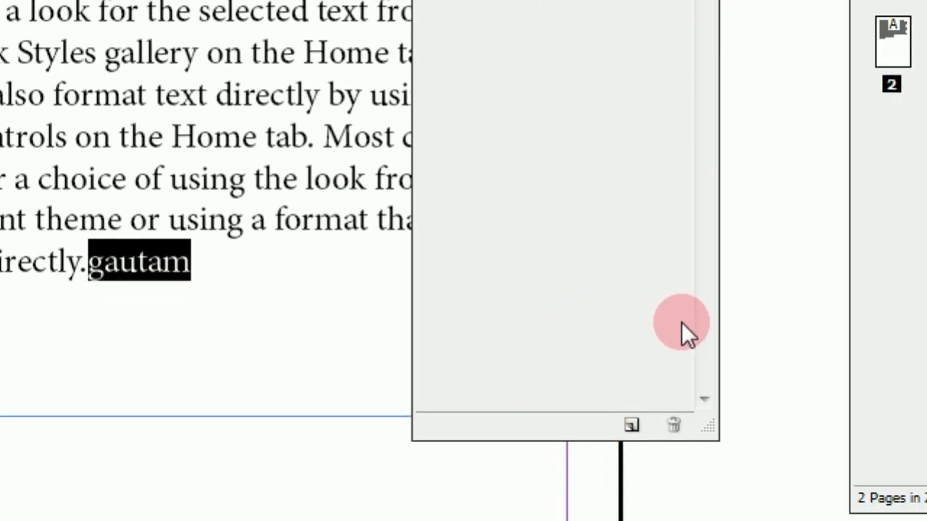
{"action": "left_click", "coordinate": [631, 368]}
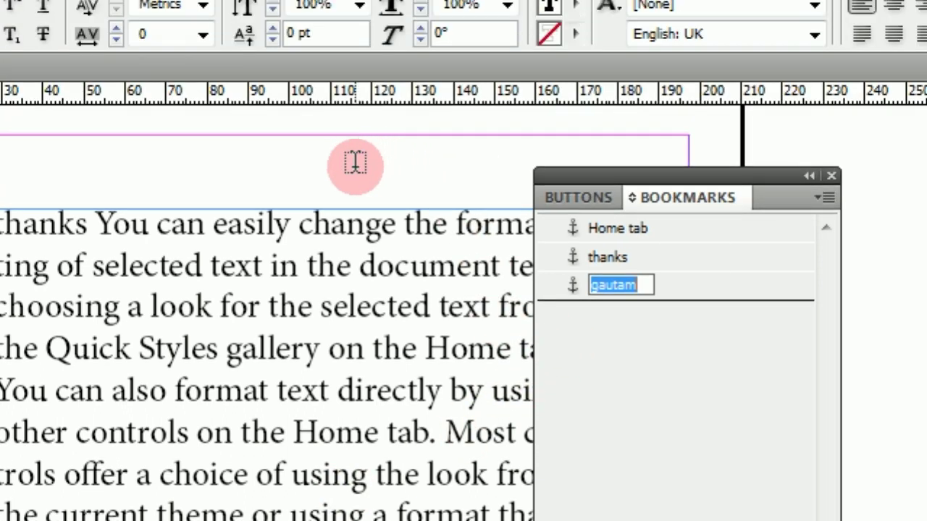
{"action": "left_click", "coordinate": [665, 381]}
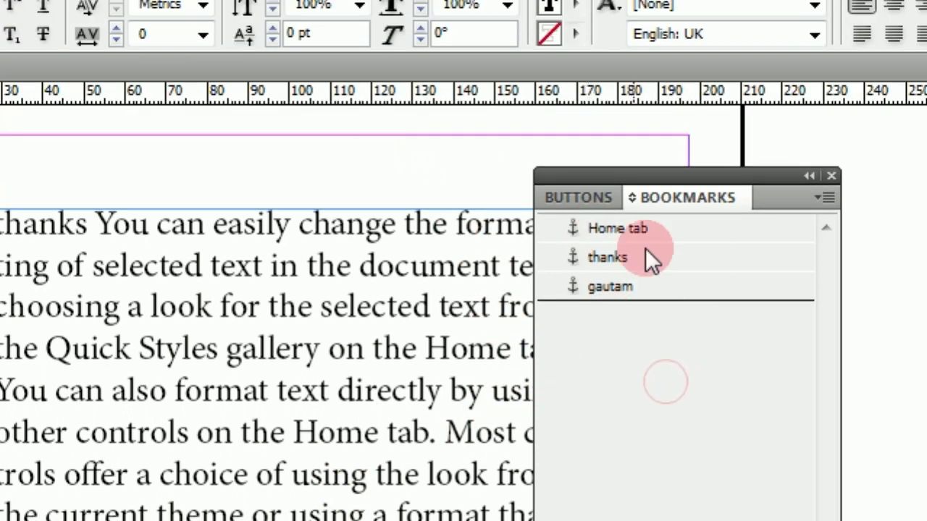
{"action": "left_click", "coordinate": [593, 265]}
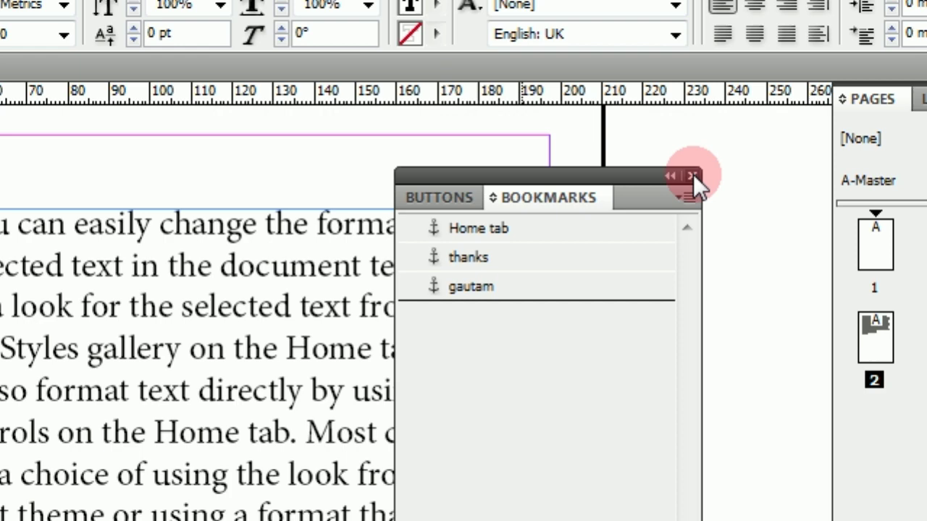
{"action": "left_click", "coordinate": [693, 174]}
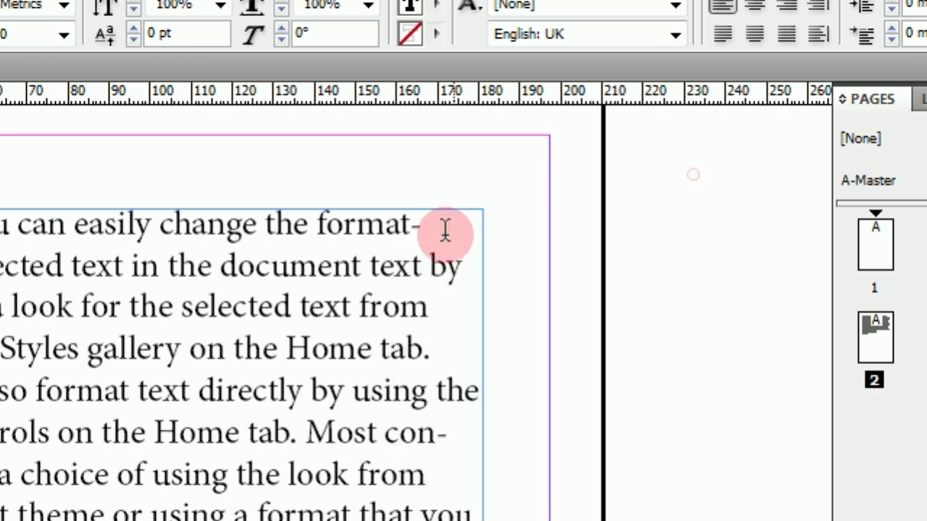
{"action": "left_click", "coordinate": [248, 382]}
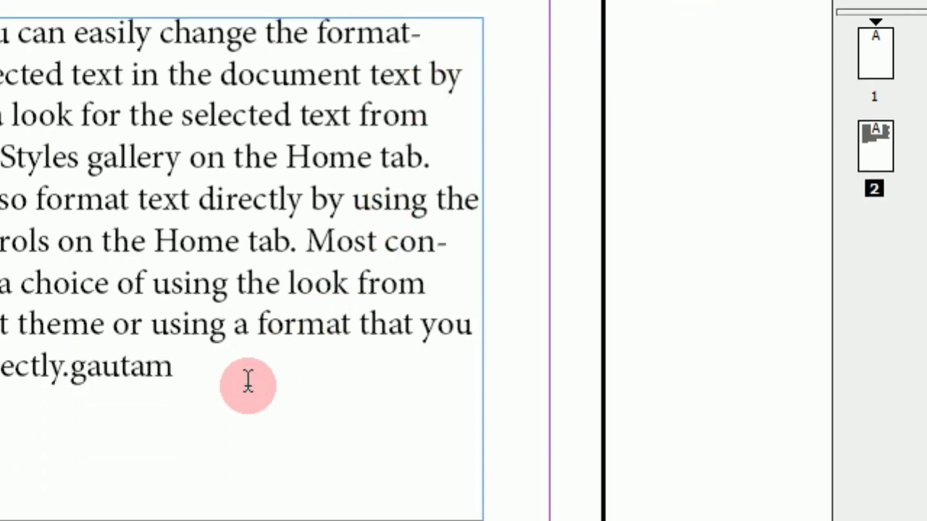
{"action": "key", "text": "Return"}
{"action": "type", "text": "thanks Yo"}
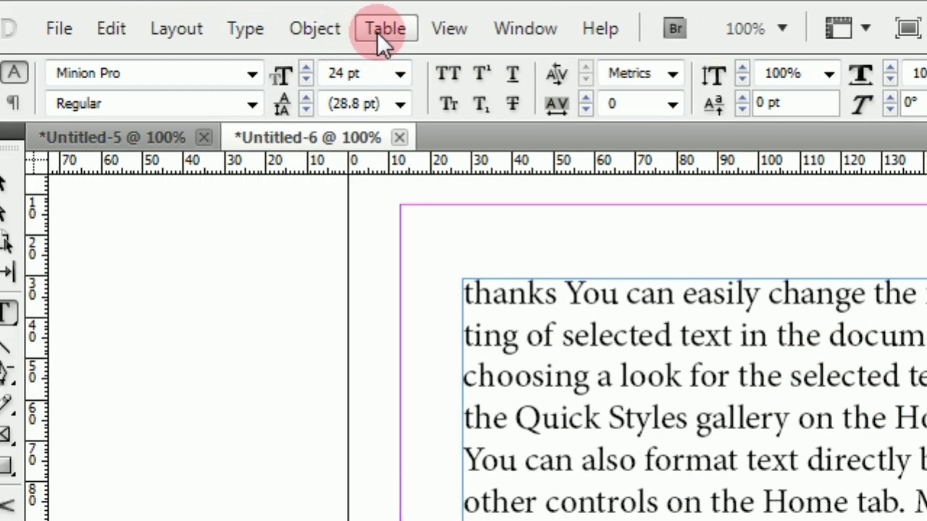
Step: Display the document's bookmarks again and move the list clear of the text
{"action": "left_click", "coordinate": [526, 35]}
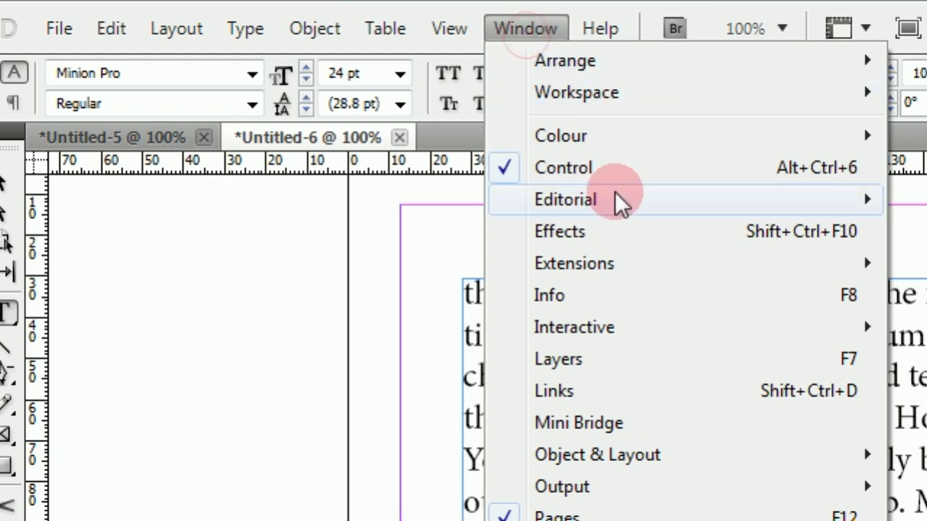
{"action": "mouse_move", "coordinate": [607, 339]}
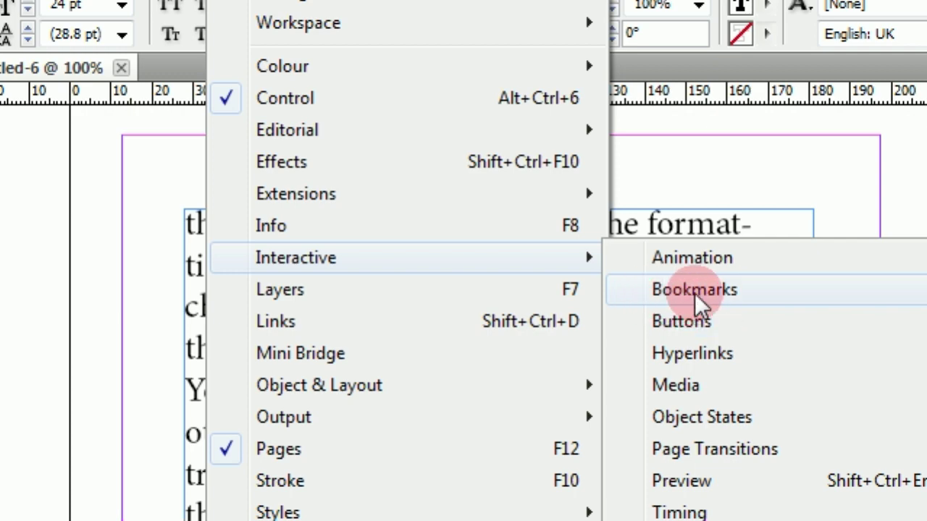
{"action": "left_click", "coordinate": [694, 289]}
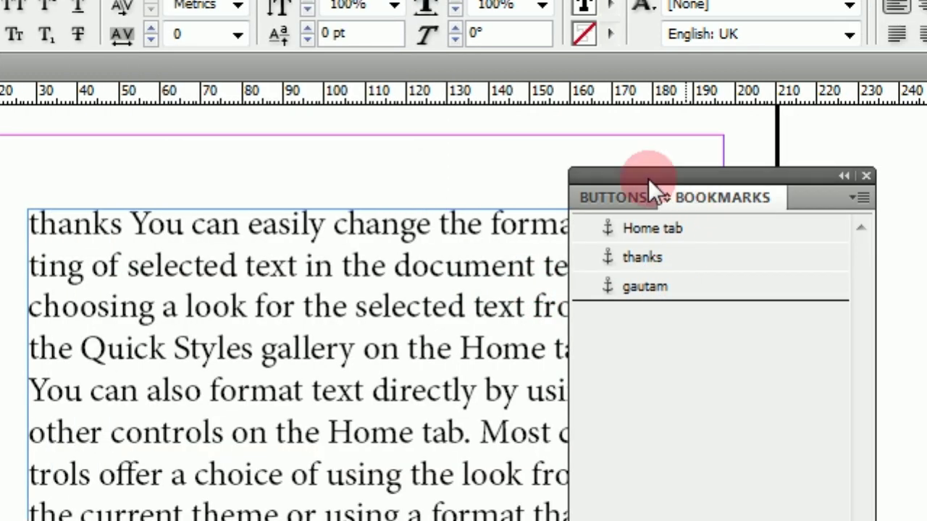
{"action": "left_click_drag", "start_coordinate": [648, 179], "coordinate": [694, 148]}
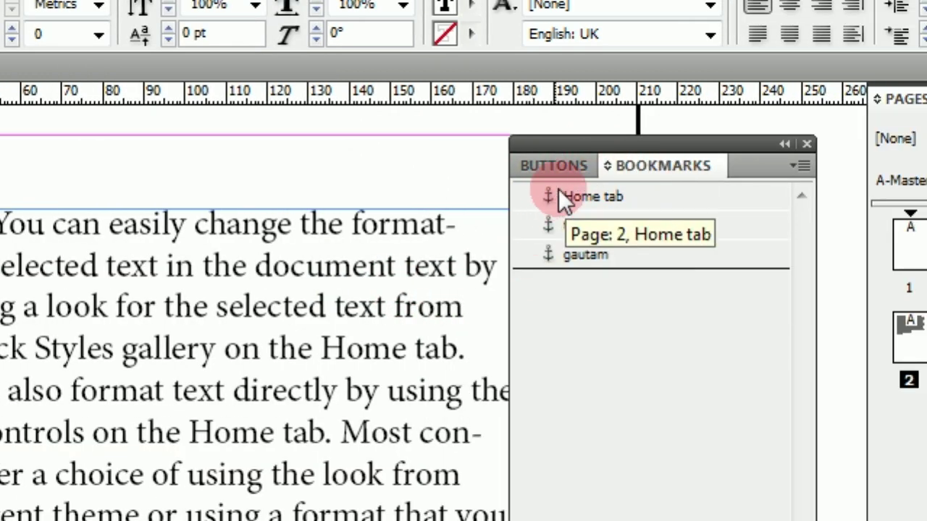
Step: Select the last bookmark in the list and go to its location in the text
{"action": "left_click", "coordinate": [565, 249]}
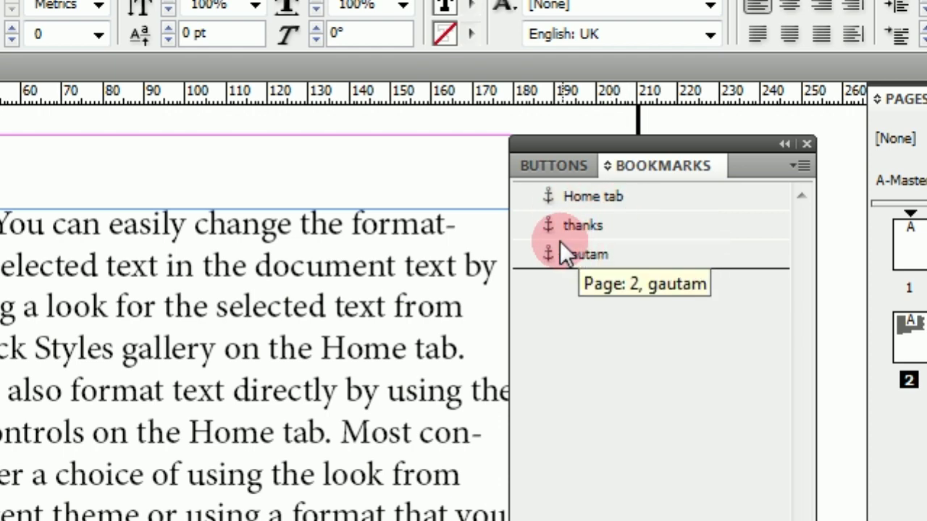
{"action": "left_click", "coordinate": [595, 233]}
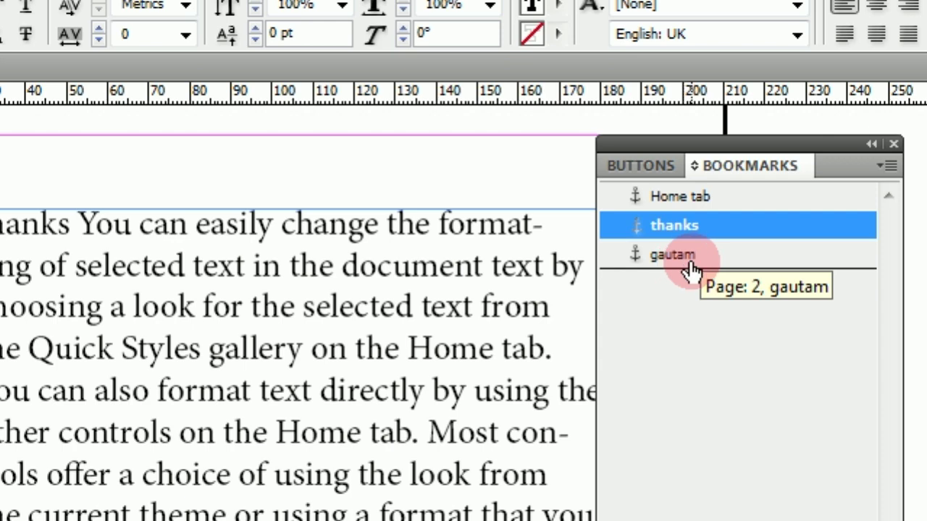
{"action": "left_click", "coordinate": [691, 269]}
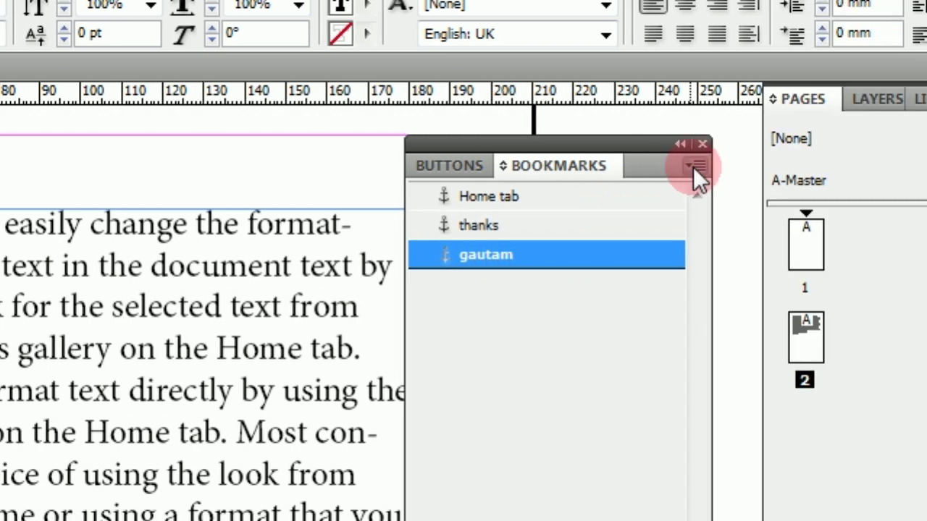
{"action": "left_click", "coordinate": [694, 166]}
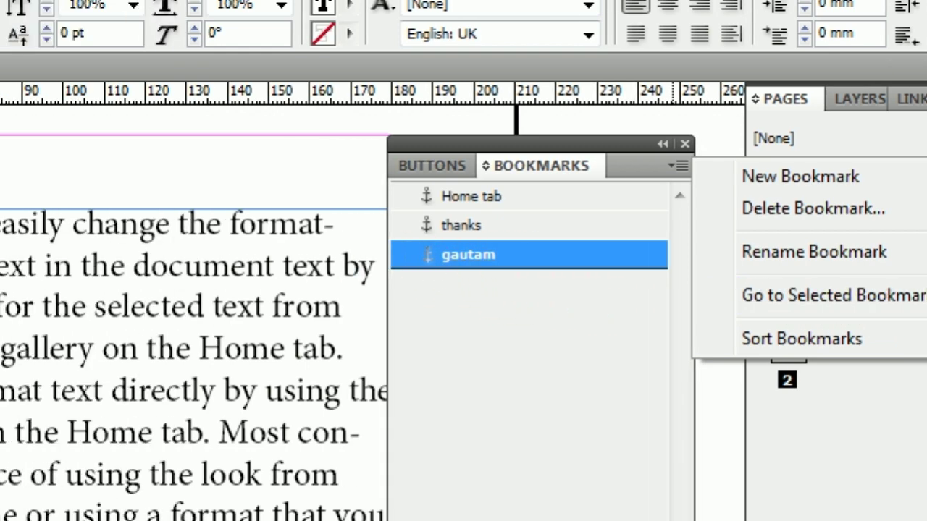
{"action": "left_click", "coordinate": [29, 235]}
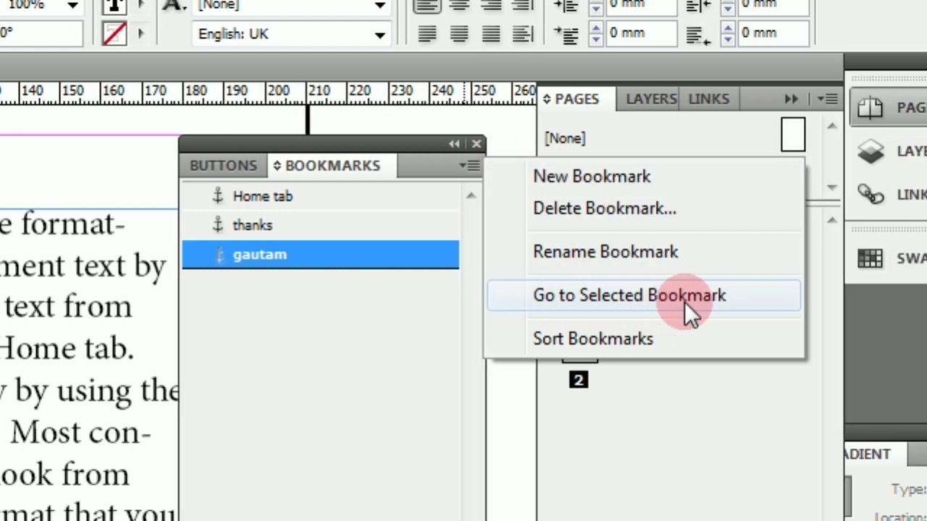
{"action": "left_click", "coordinate": [684, 302]}
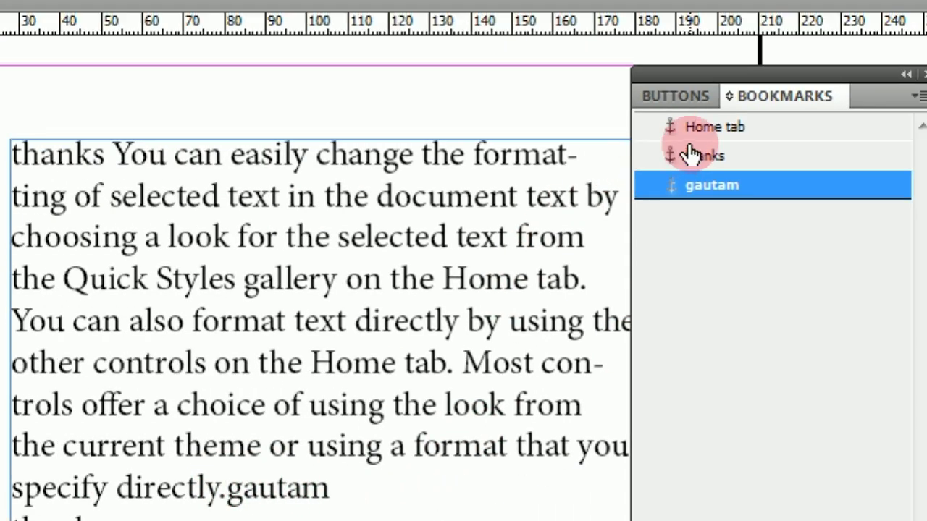
Step: Select the "Home tab" bookmark and go to its location in the text
{"action": "left_click", "coordinate": [712, 135]}
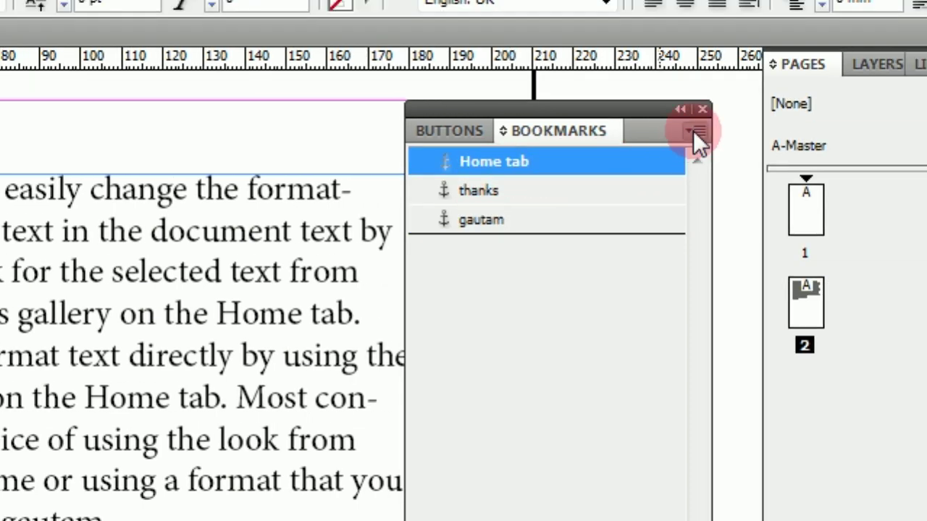
{"action": "left_click", "coordinate": [782, 113]}
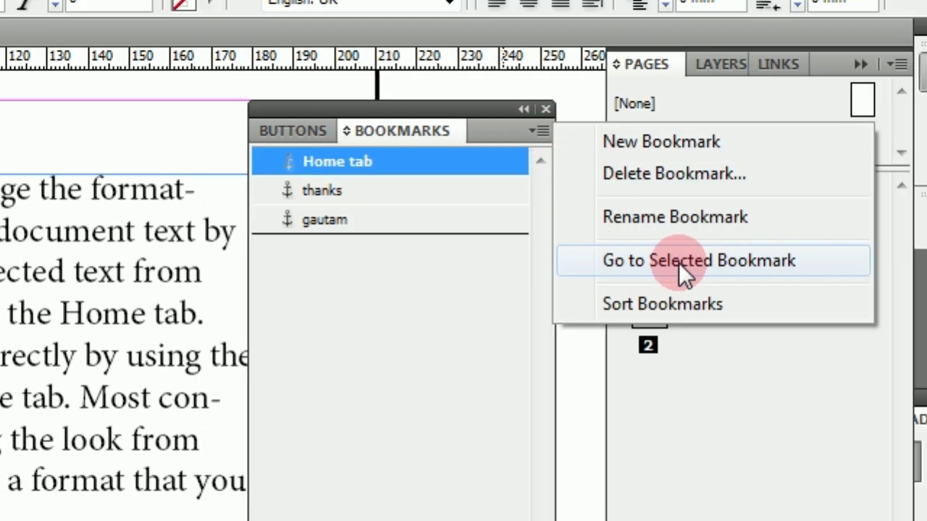
{"action": "left_click", "coordinate": [678, 263]}
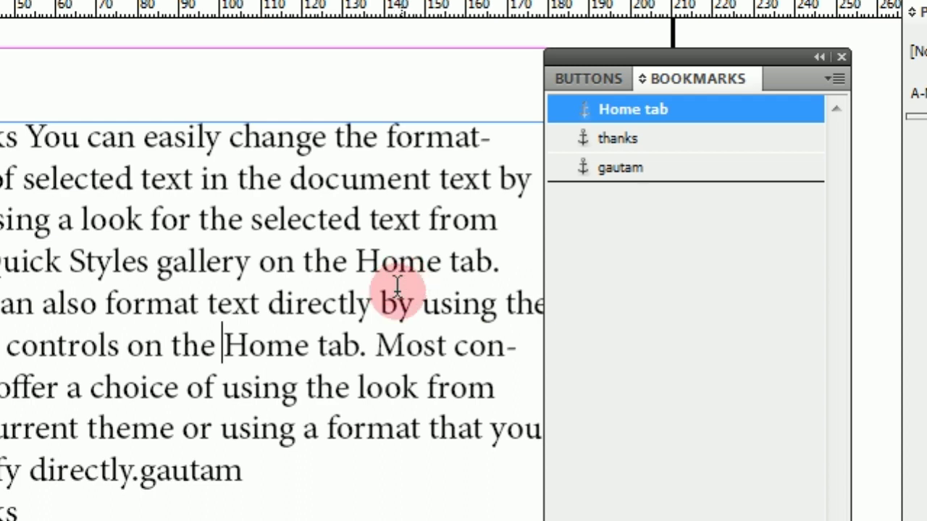
Step: Rename the last bookmark in the list as "see u"
{"action": "left_click", "coordinate": [647, 174]}
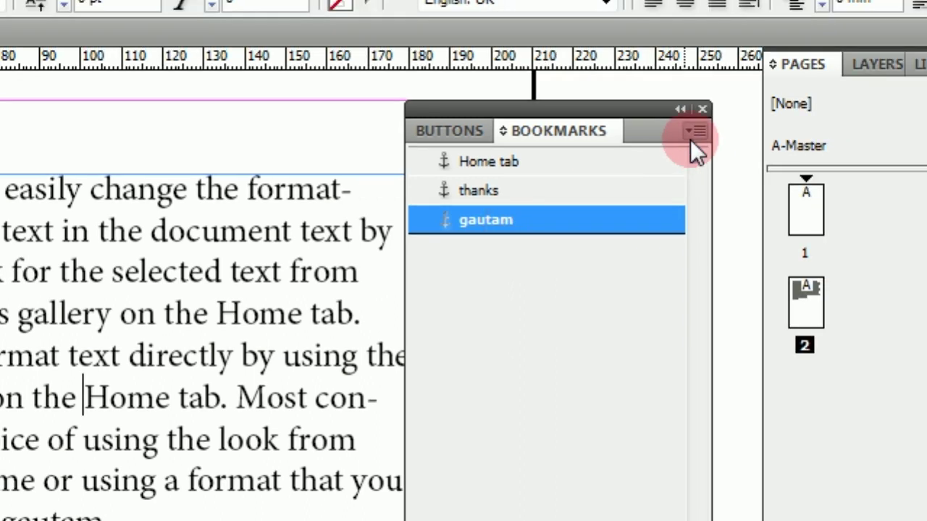
{"action": "left_click", "coordinate": [834, 78]}
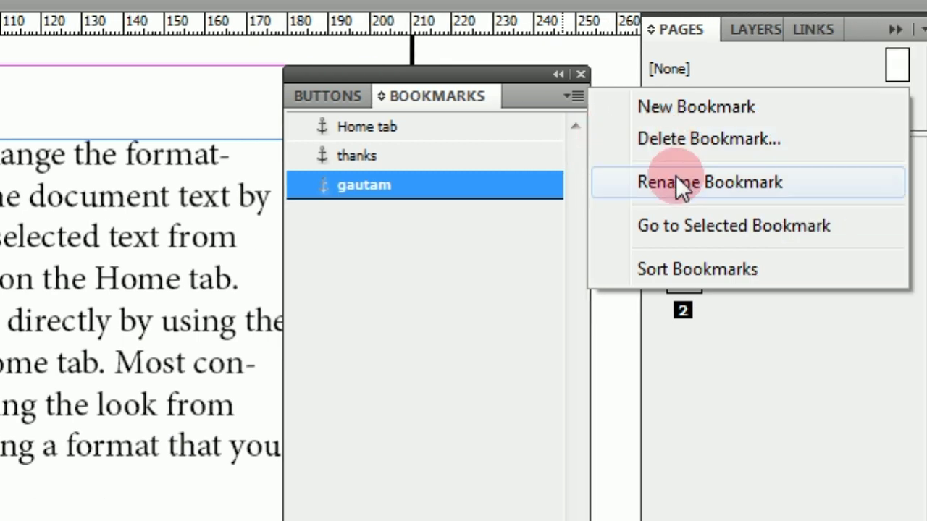
{"action": "left_click", "coordinate": [678, 186]}
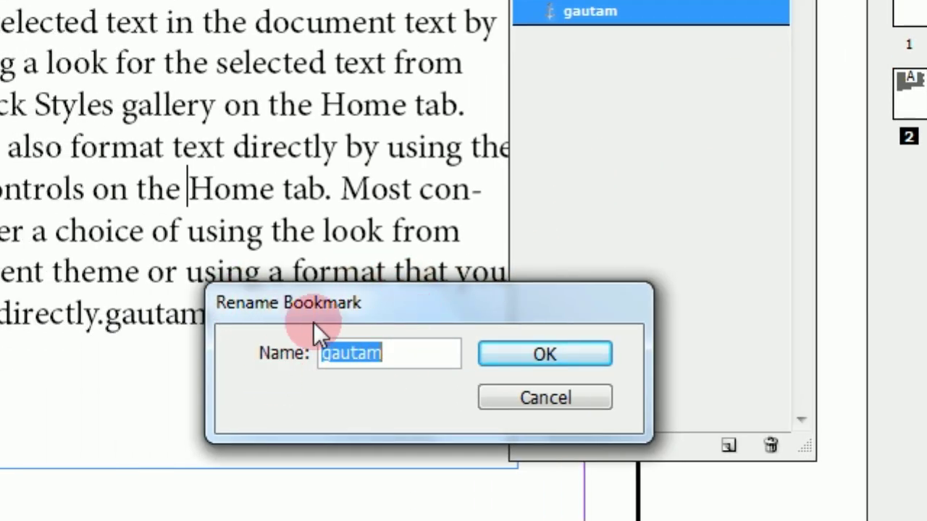
{"action": "left_click", "coordinate": [396, 353]}
{"action": "left_click", "coordinate": [283, 363]}
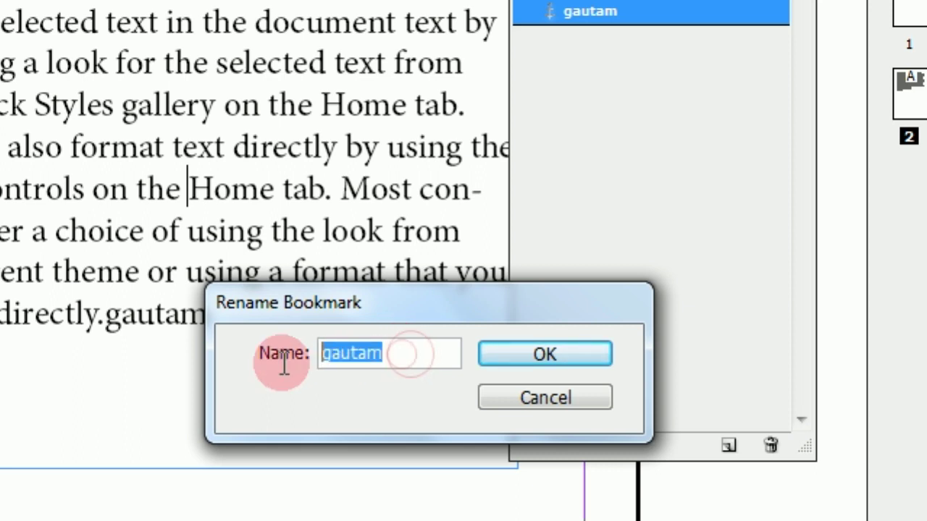
{"action": "type", "text": "see u"}
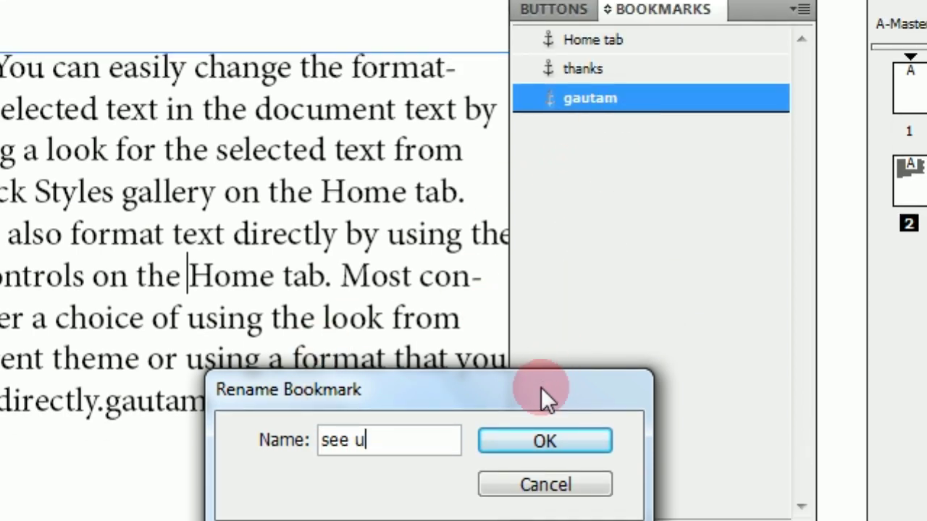
{"action": "left_click", "coordinate": [540, 376]}
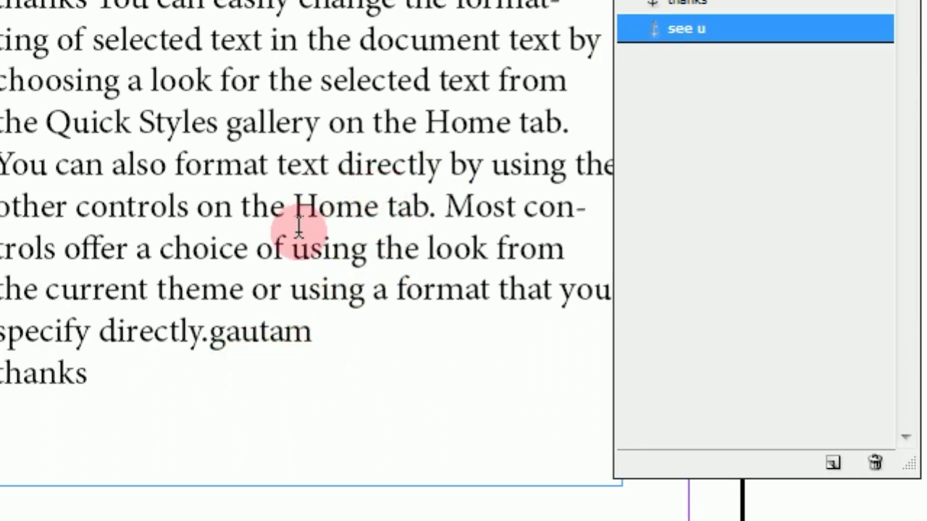
Step: Go to the location of the selected "see u" bookmark in the text
{"action": "left_click", "coordinate": [297, 224]}
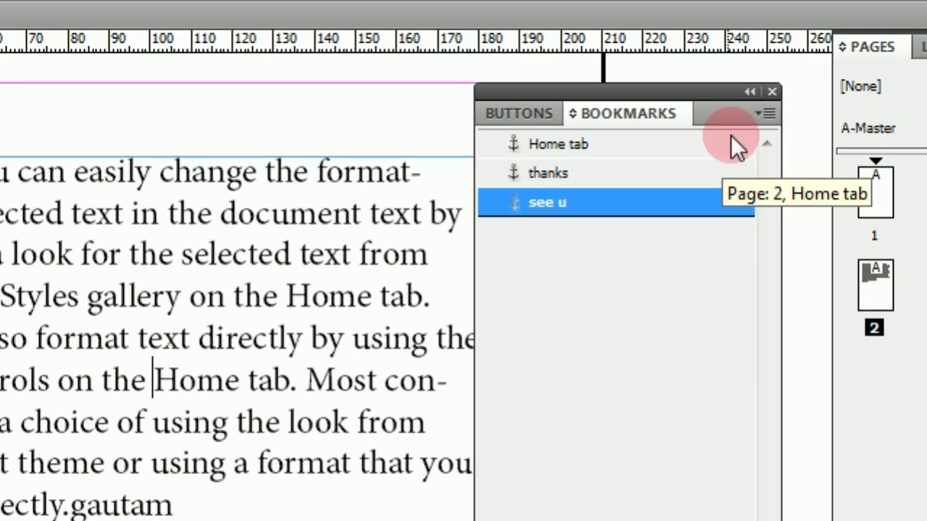
{"action": "left_click", "coordinate": [888, 43]}
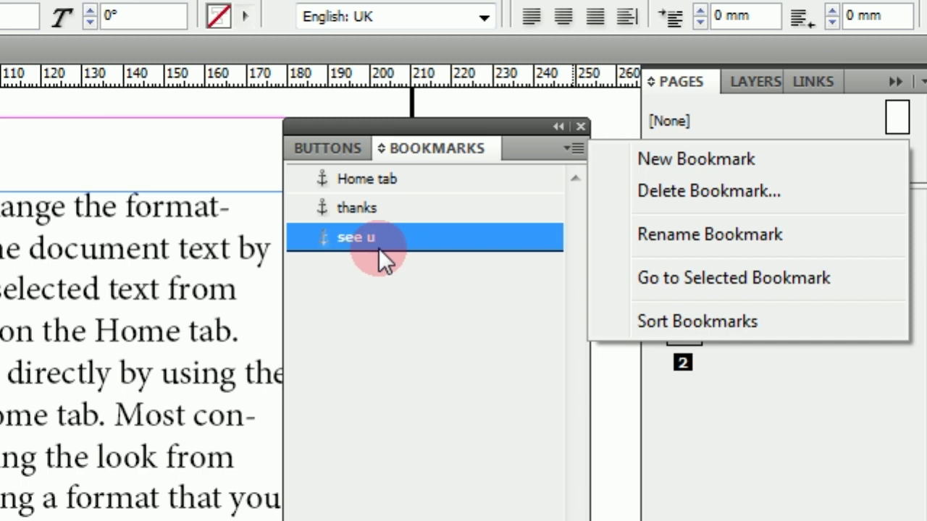
{"action": "left_click", "coordinate": [727, 282]}
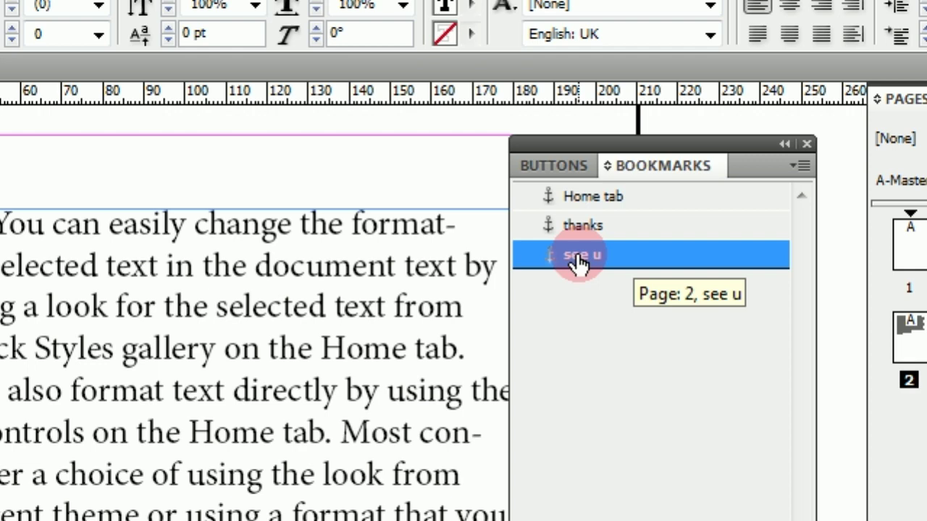
Step: Delete the "thanks" and "Home tab" bookmarks from the document
{"action": "left_click_drag", "start_coordinate": [585, 230], "coordinate": [669, 358]}
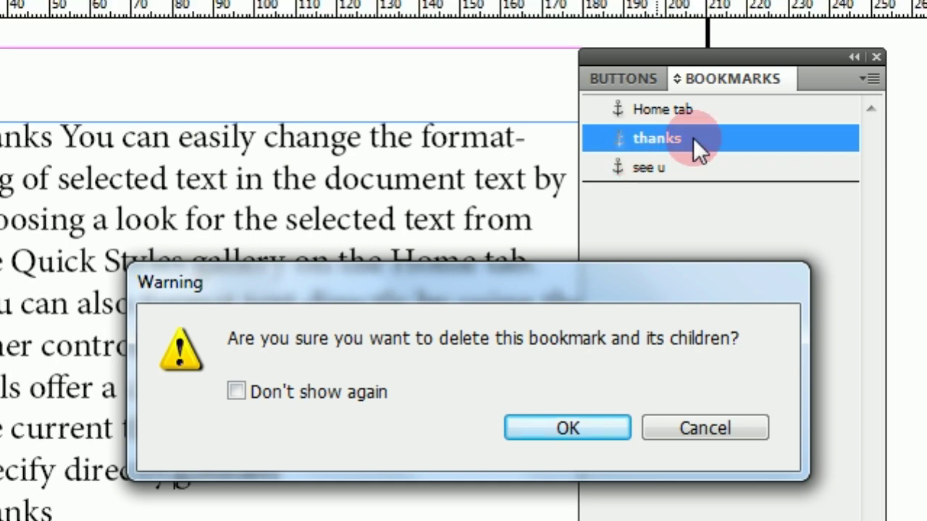
{"action": "left_click", "coordinate": [568, 428]}
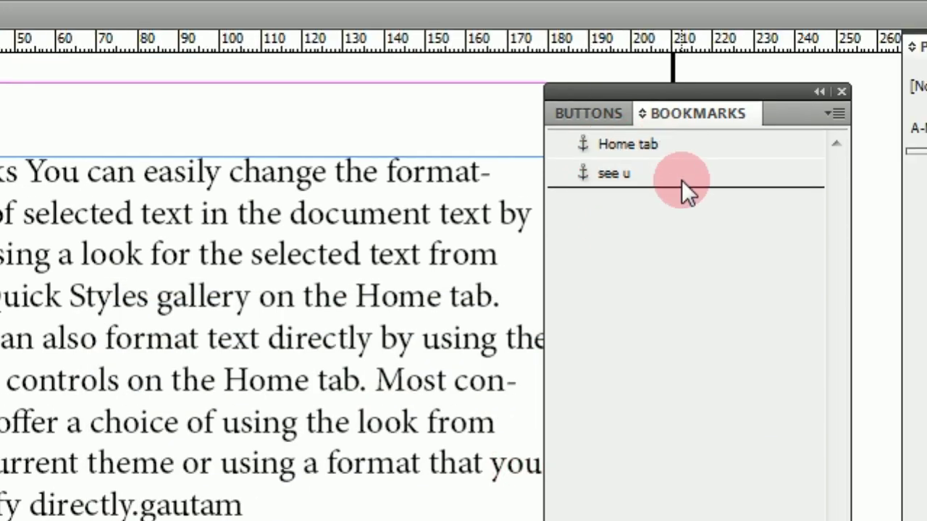
{"action": "left_click", "coordinate": [625, 149]}
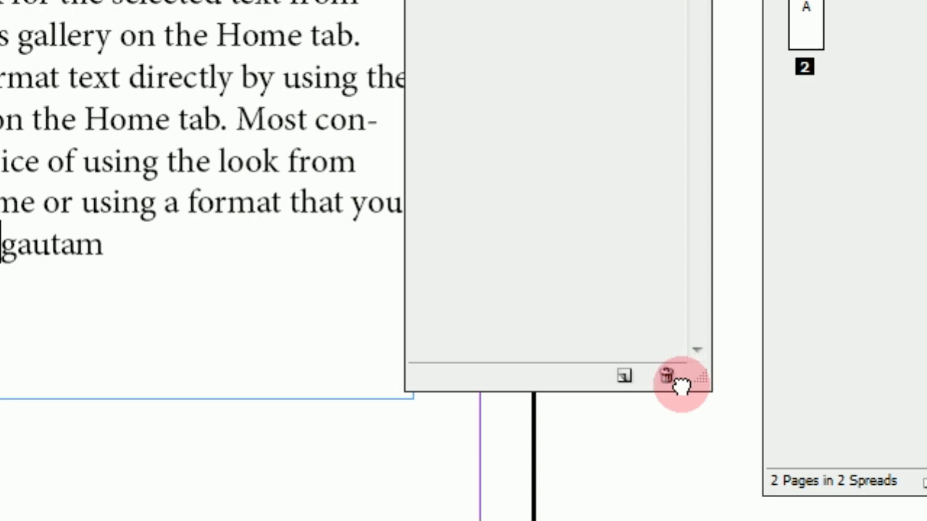
{"action": "left_click", "coordinate": [805, 520]}
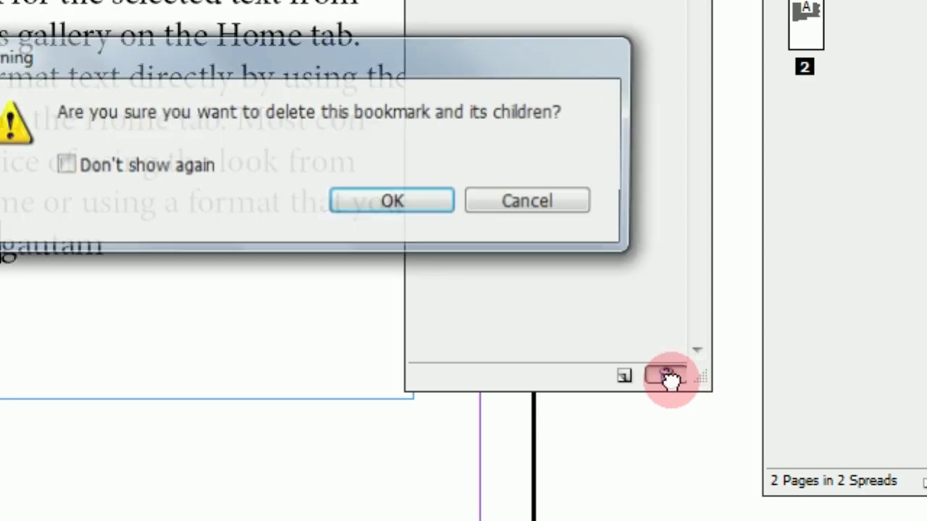
{"action": "left_click", "coordinate": [400, 205]}
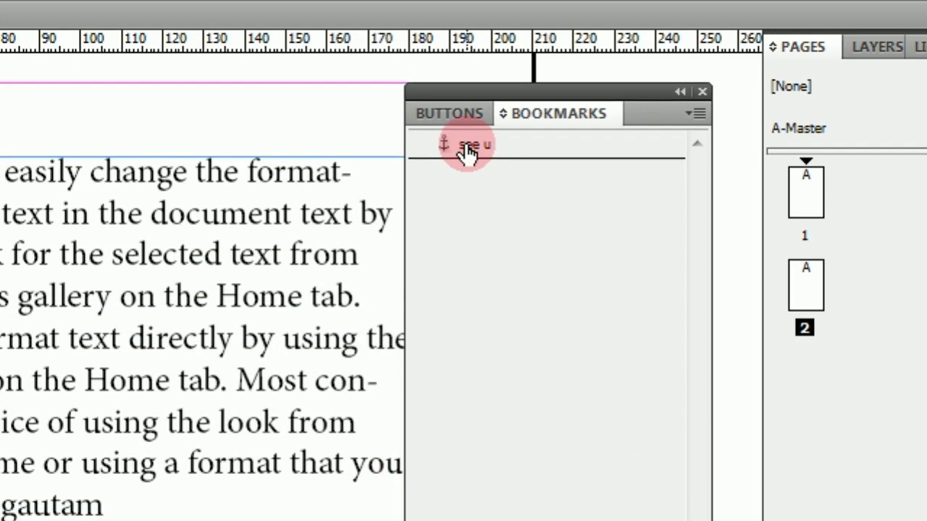
Step: Delete the remaining "see u" bookmark and close the bookmarks list
{"action": "left_click", "coordinate": [467, 9]}
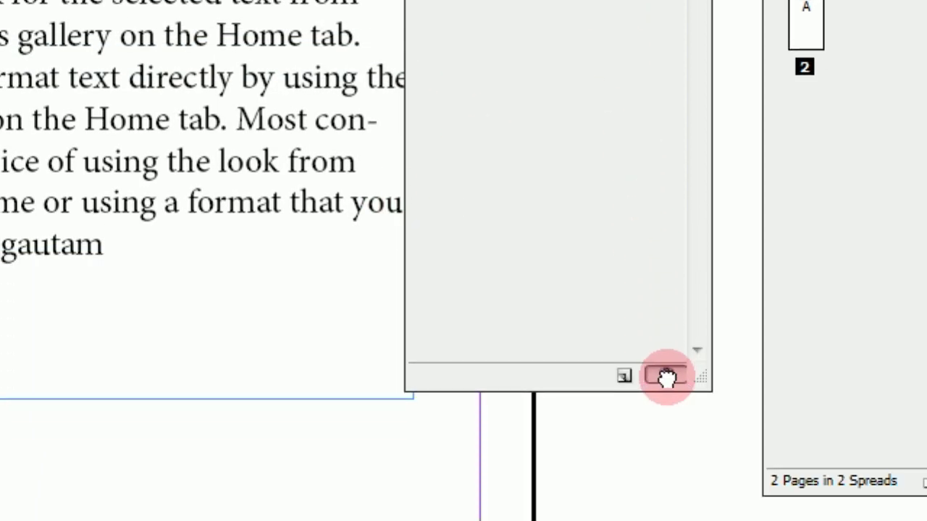
{"action": "left_click", "coordinate": [666, 428]}
{"action": "left_click", "coordinate": [430, 248]}
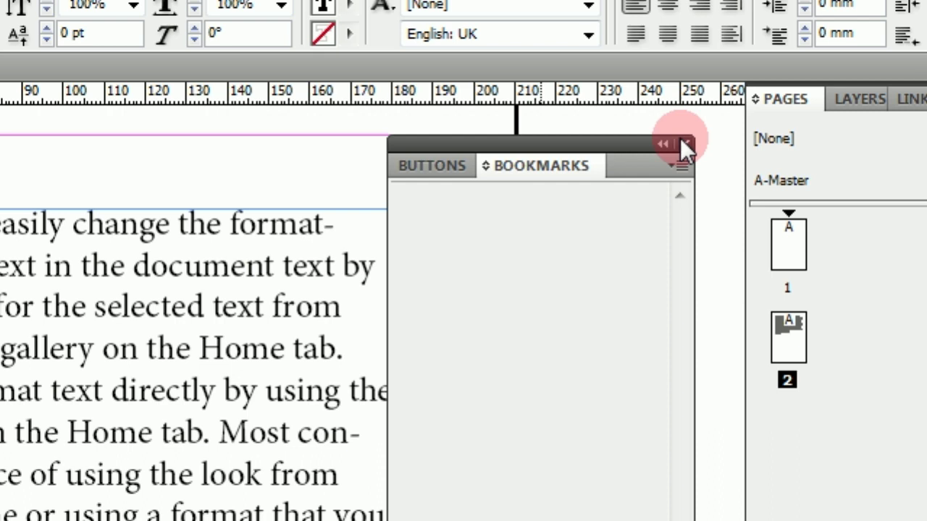
{"action": "left_click", "coordinate": [701, 128]}
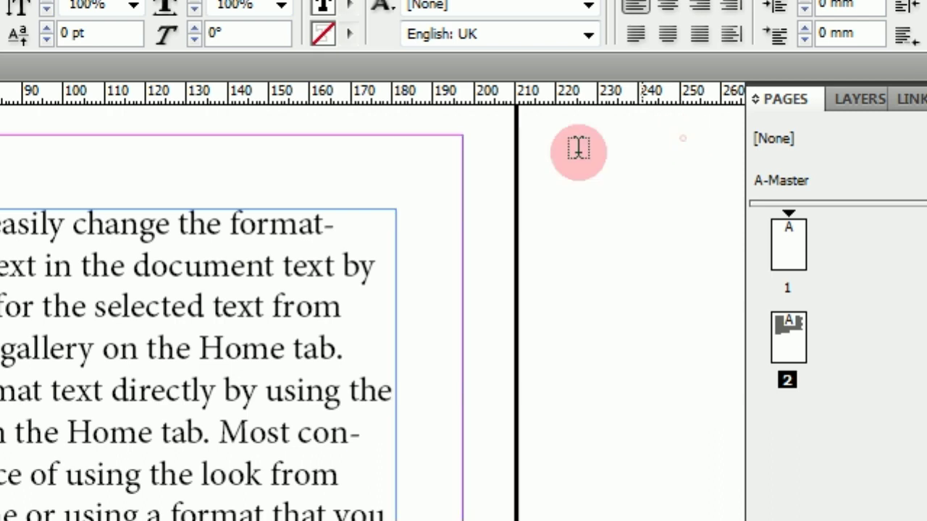